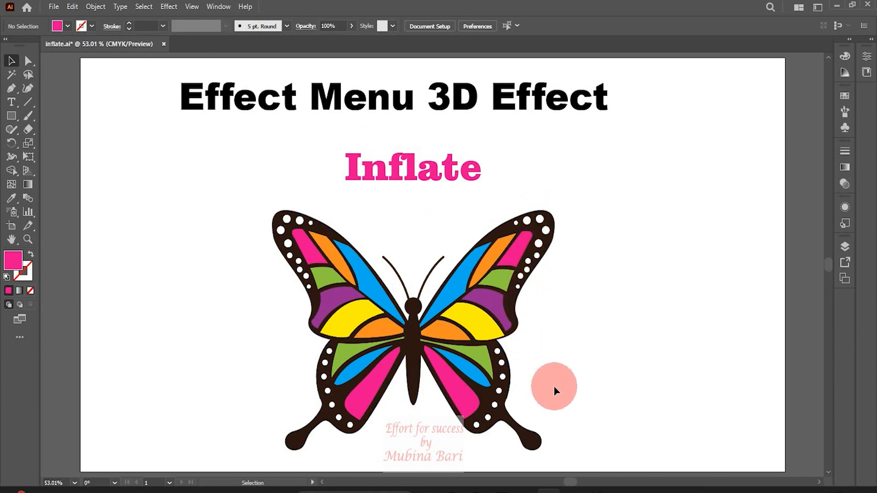
- Move the butterfly's dark silhouette away from the coloured wing pieces, and undo the move
drag(537, 450, 771, 427)
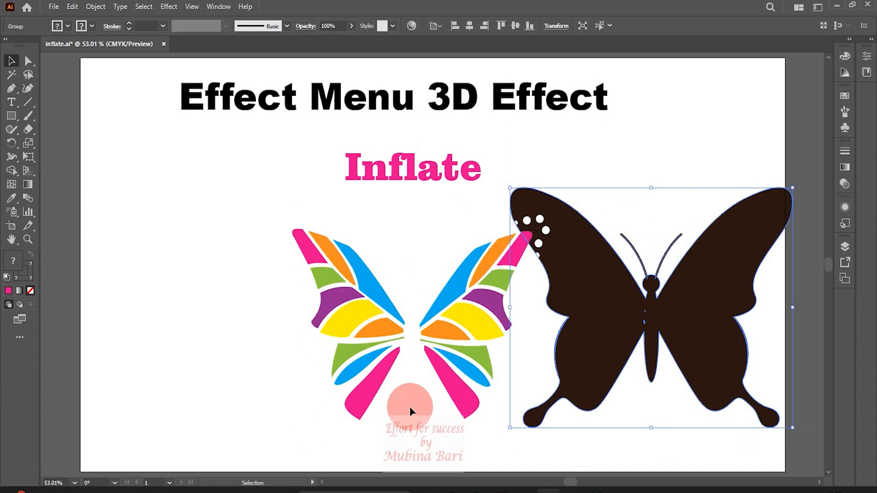
key(ctrl)
key(ctrl+z)
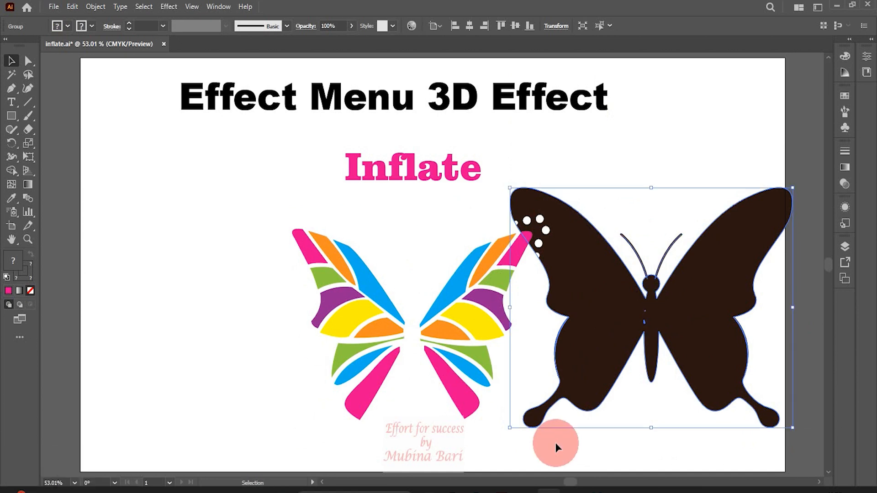
key(ctrl+z)
click(630, 340)
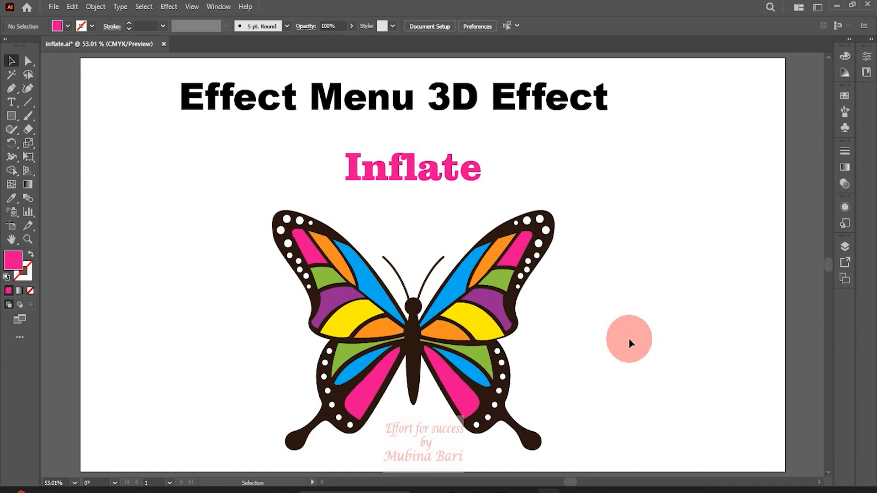
- Apply the 3D Inflate effect to the pink "Inflate" text
click(429, 181)
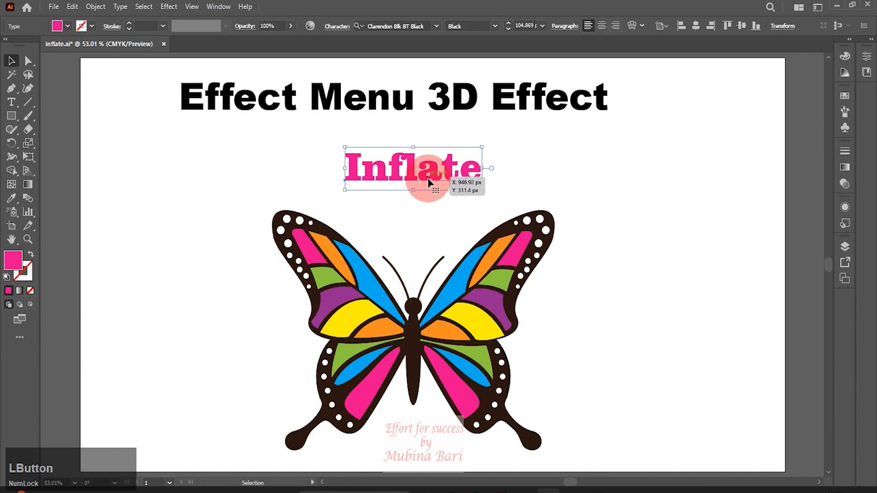
click(167, 7)
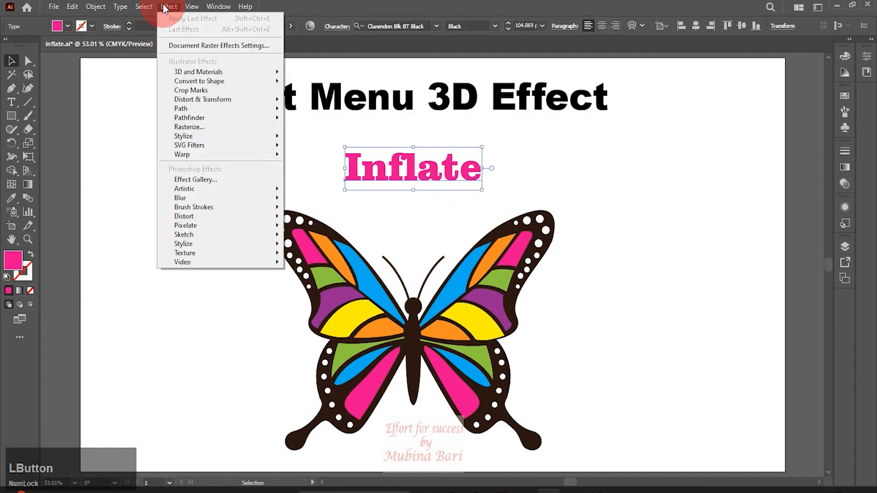
click(190, 71)
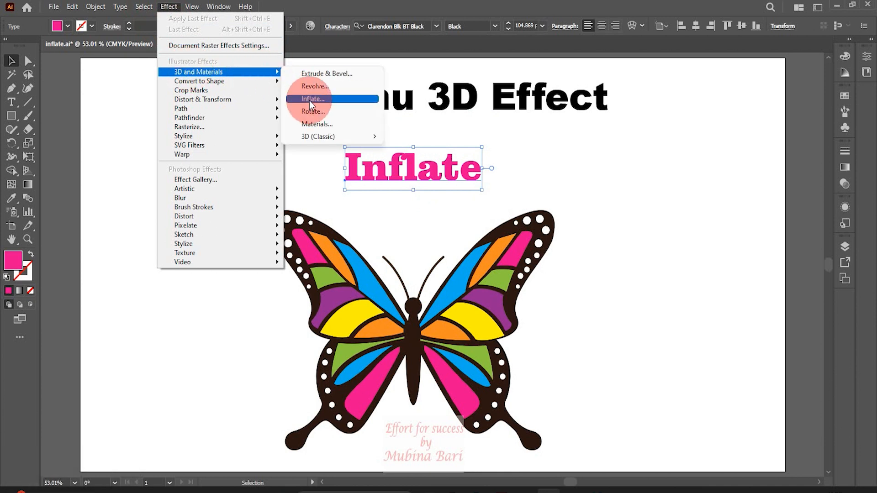
click(309, 99)
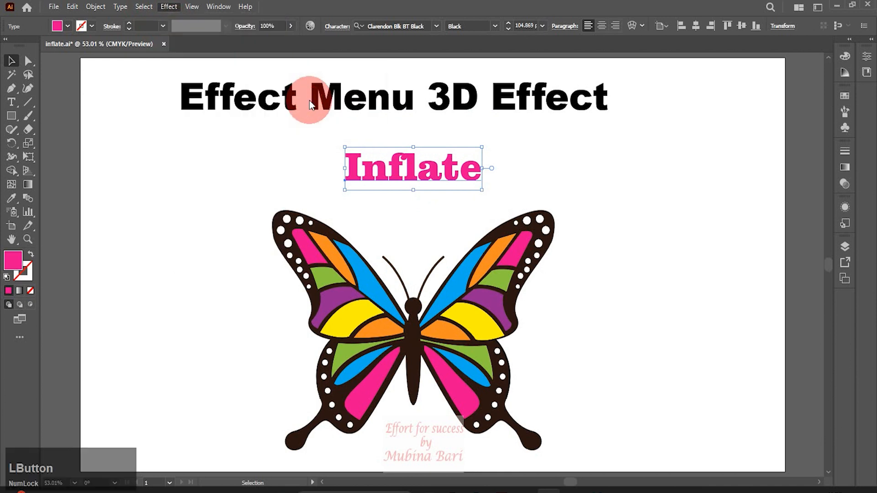
click(763, 197)
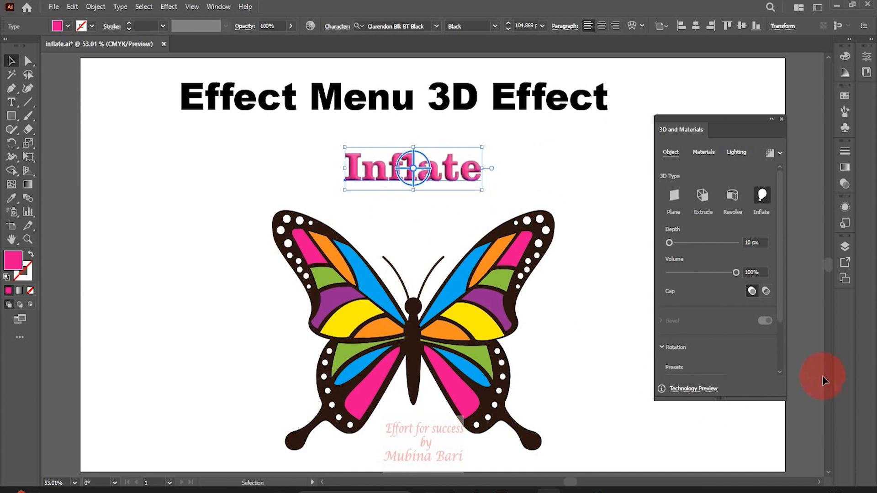
- Set the inflated text's depth to 1724 px and its volume to 100%
mouse_move(778, 292)
mouse_down()
mouse_move(782, 319)
mouse_move(772, 287)
mouse_up()
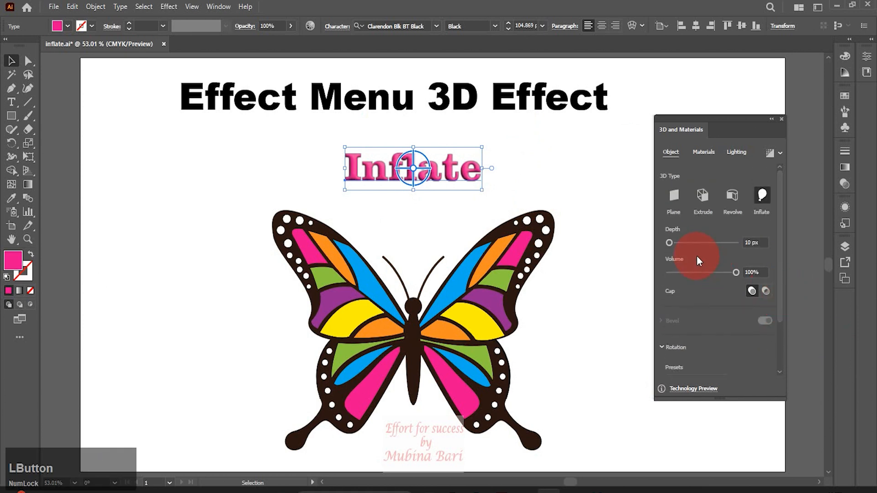
click(684, 243)
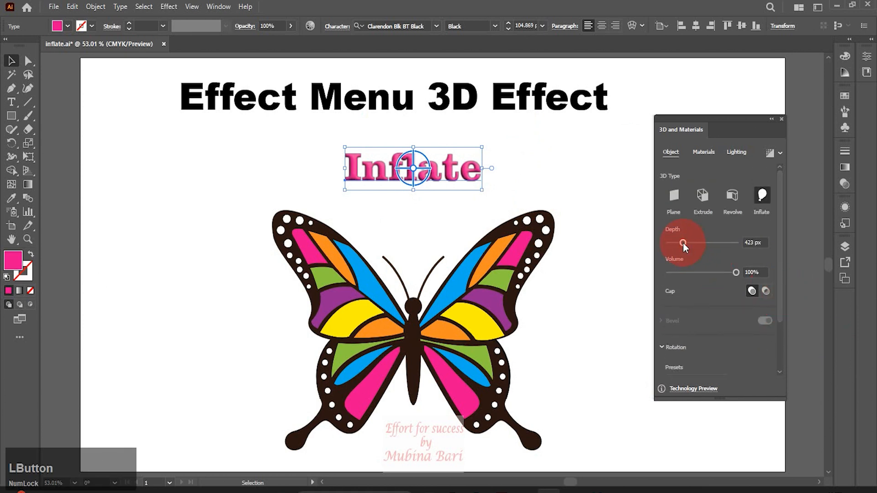
click(701, 243)
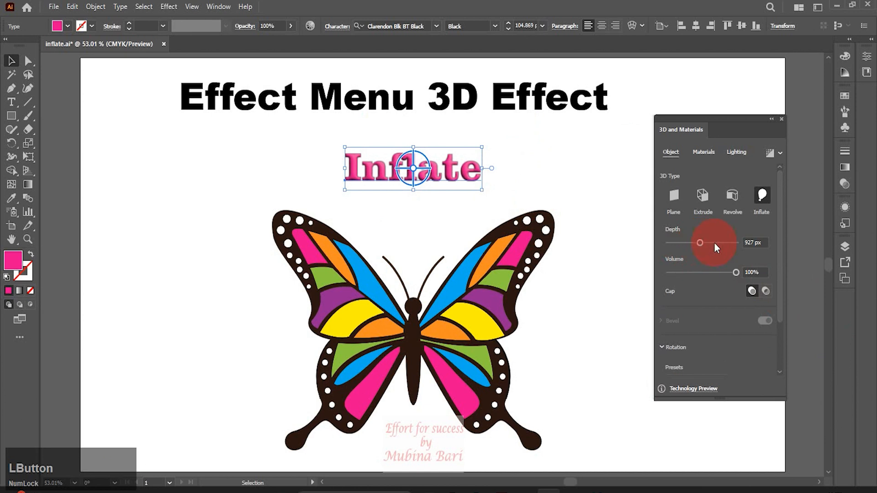
click(727, 243)
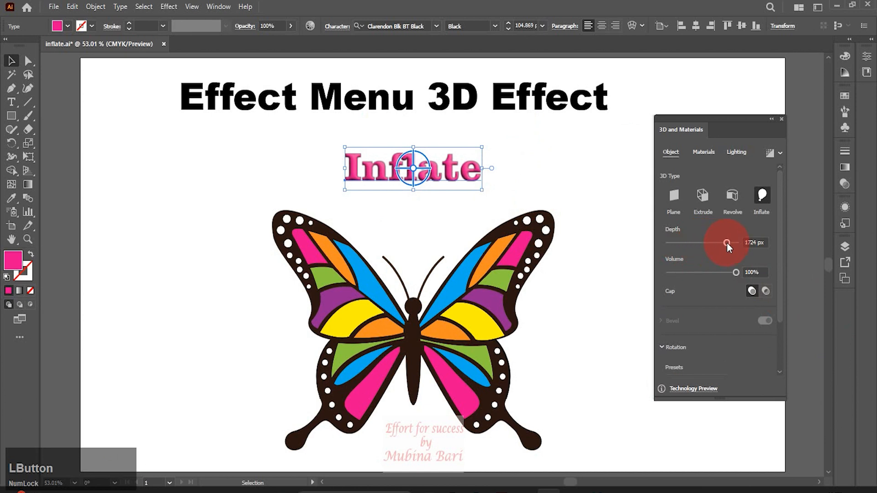
click(716, 274)
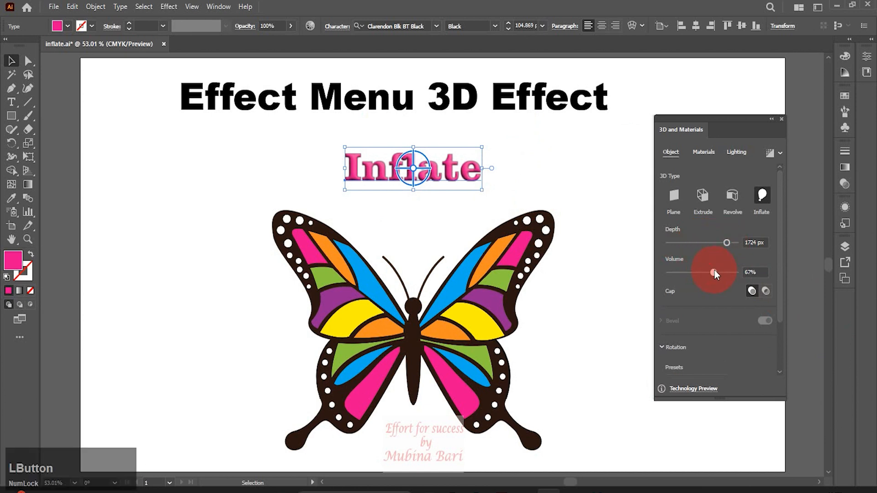
drag(715, 274, 727, 323)
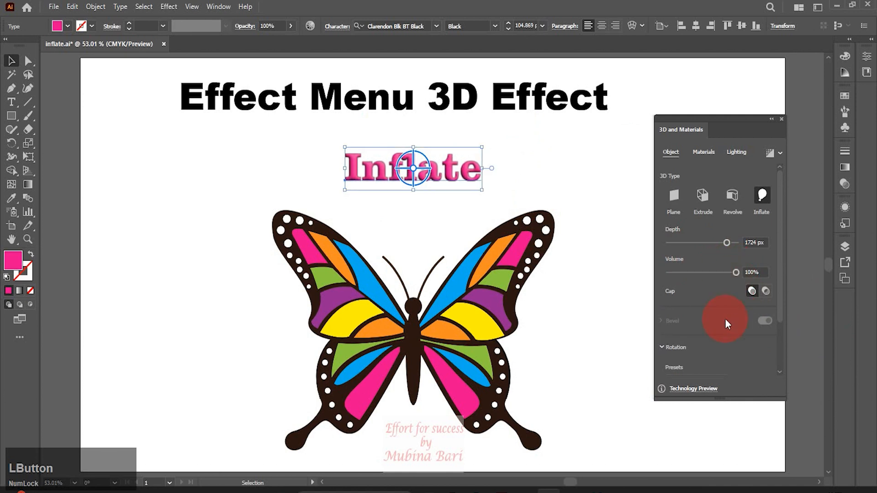
- Set the inflated text's rotation around the X axis to 1°
drag(781, 315, 784, 373)
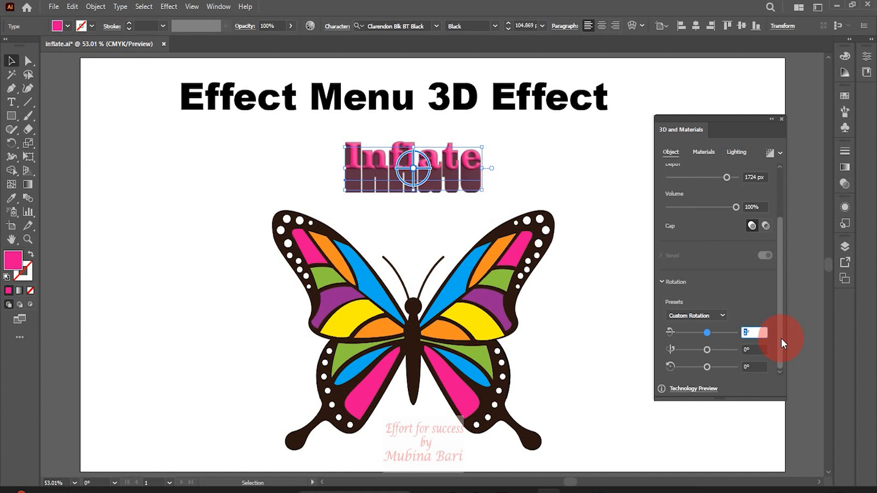
text(0)
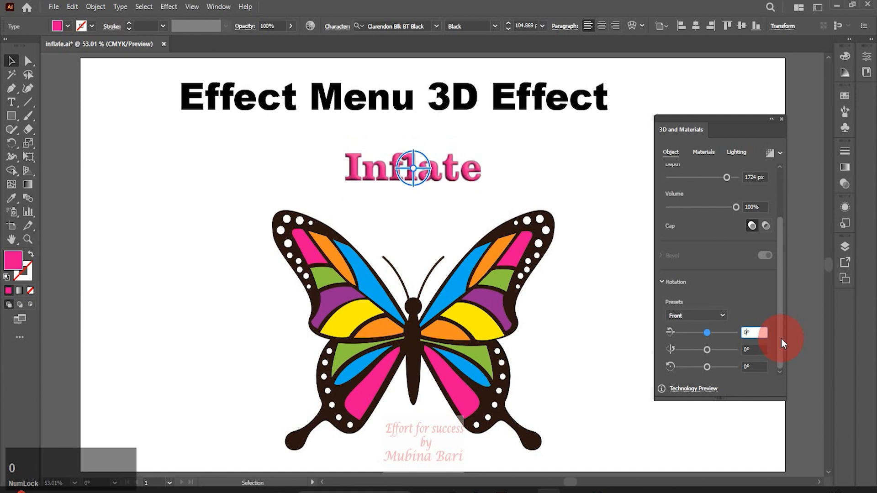
click(747, 333)
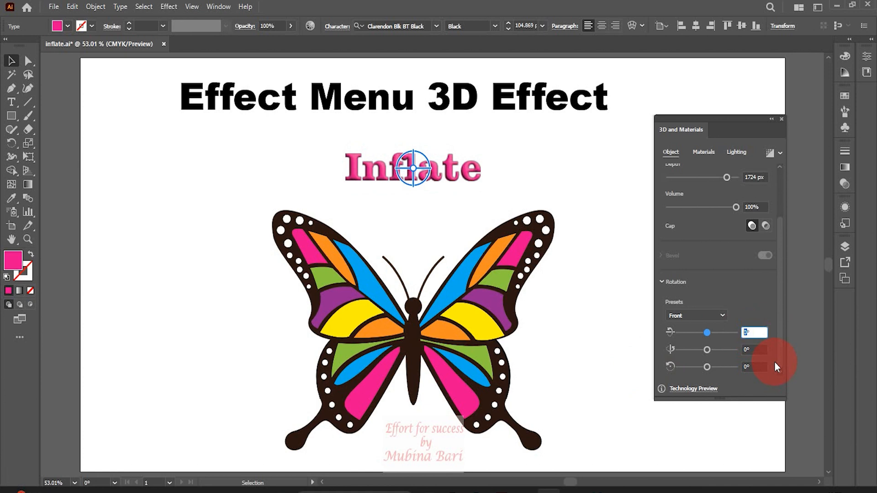
key(Up)
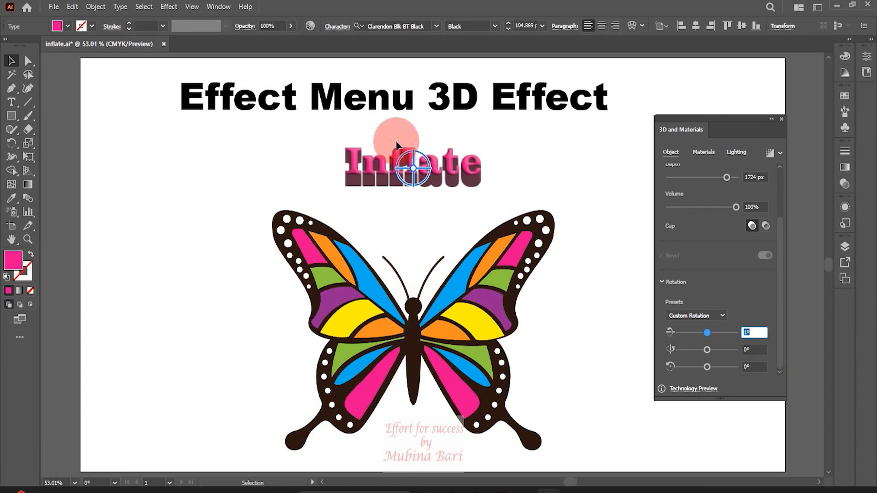
- Try the Isometric Top rotation preset on the inflated text
click(721, 315)
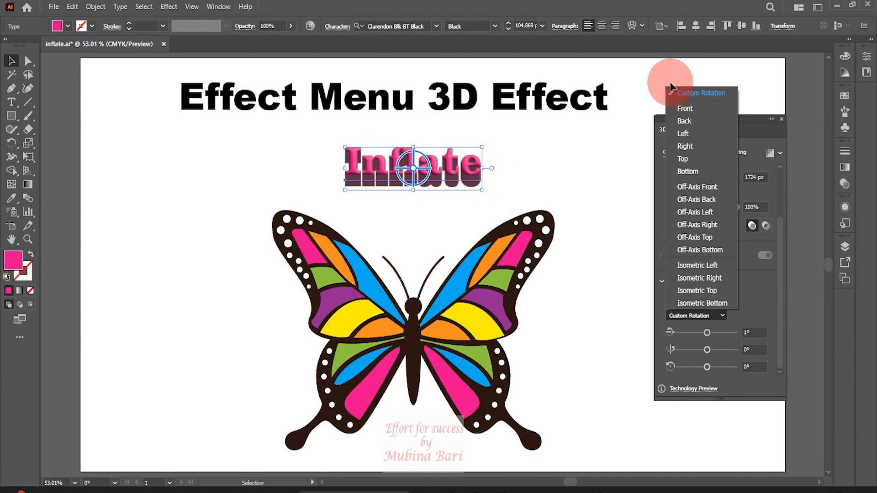
click(687, 290)
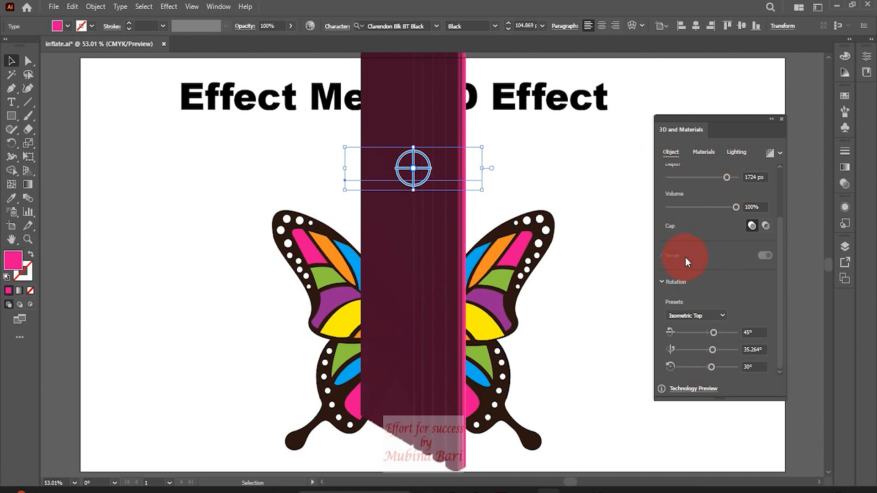
mouse_move(779, 354)
mouse_down()
mouse_move(780, 325)
mouse_move(779, 358)
mouse_up()
- Apply the Front rotation preset to the inflated text, and tilt it slightly around the X axis
click(725, 315)
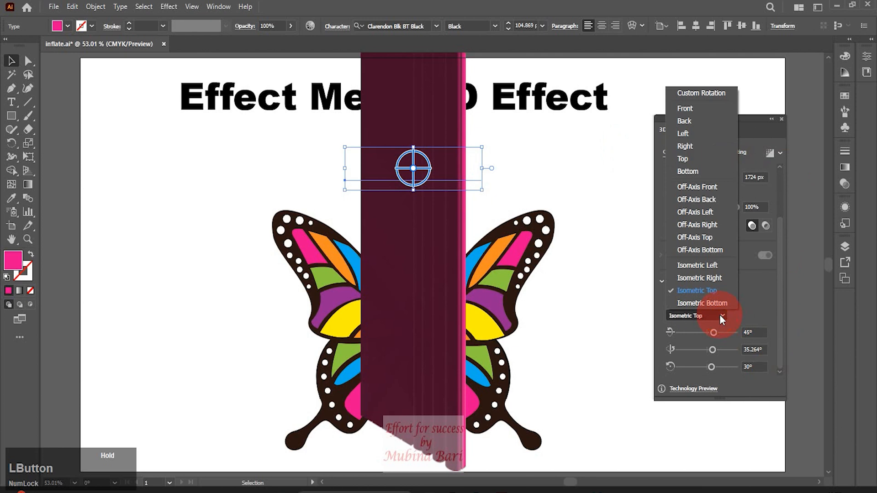
click(698, 105)
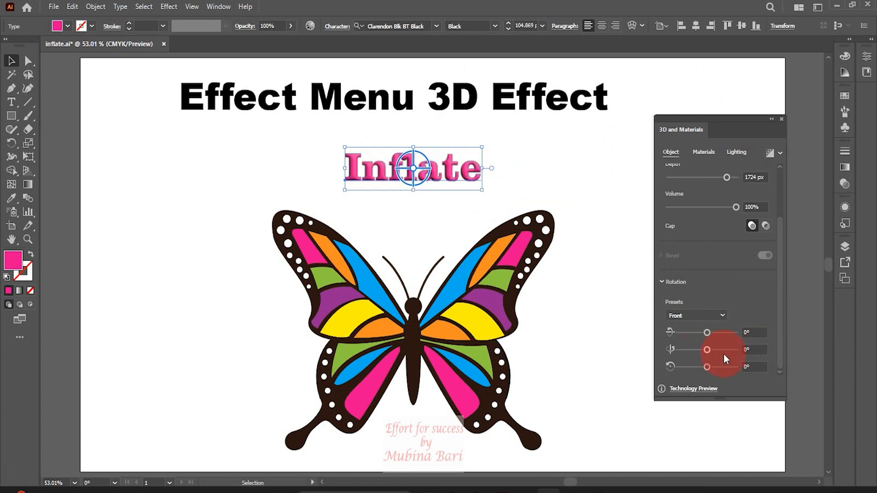
click(746, 335)
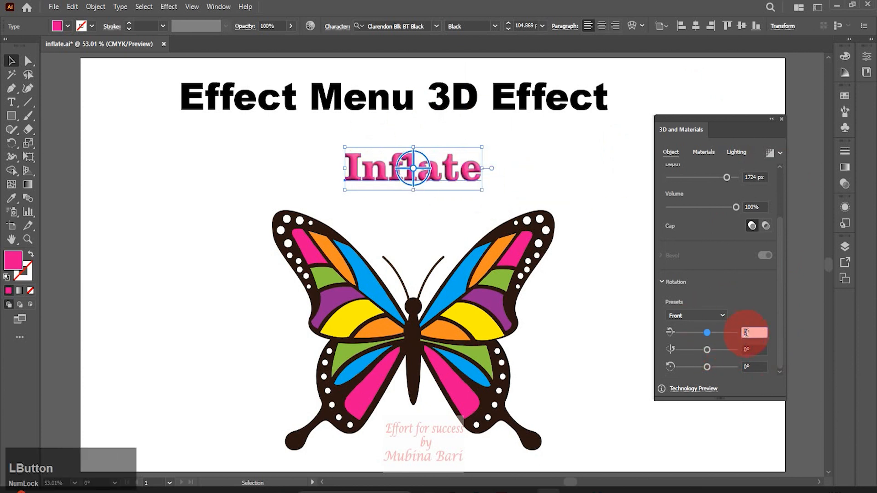
scroll(714, 160, up, 3)
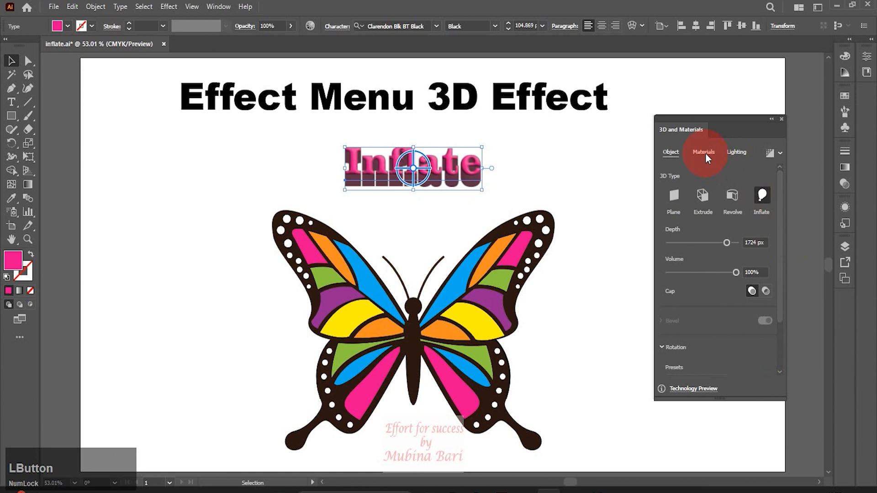
- Try the Die Cast Brass material on the inflated text, and replace it with the Marble Paint material
click(704, 153)
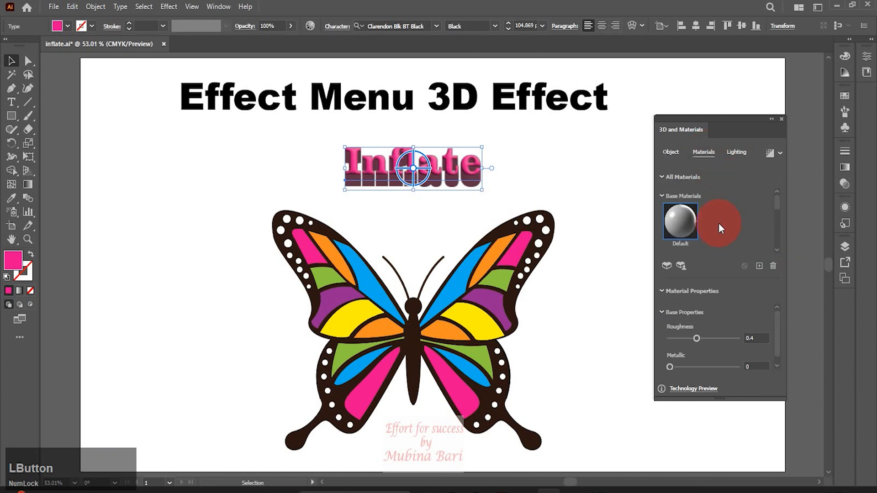
click(687, 220)
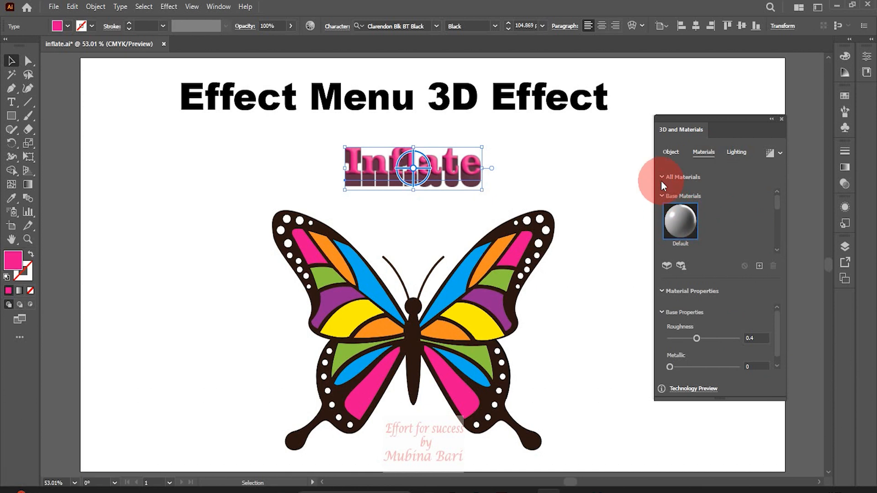
click(662, 196)
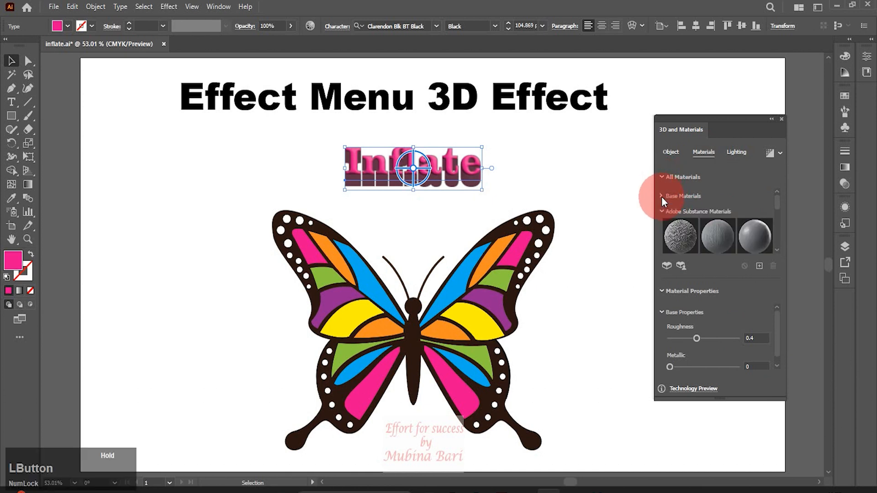
click(661, 196)
click(661, 197)
mouse_move(776, 206)
mouse_down()
mouse_move(769, 242)
mouse_move(774, 226)
mouse_move(757, 227)
mouse_up()
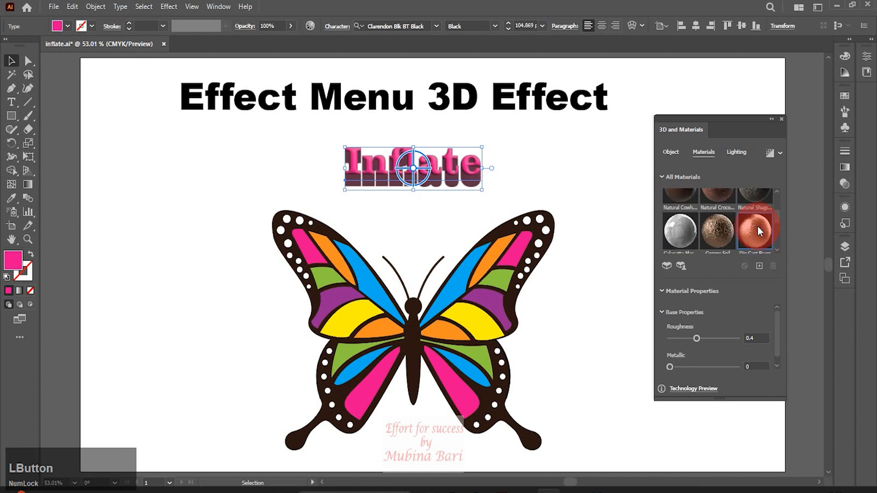
click(757, 226)
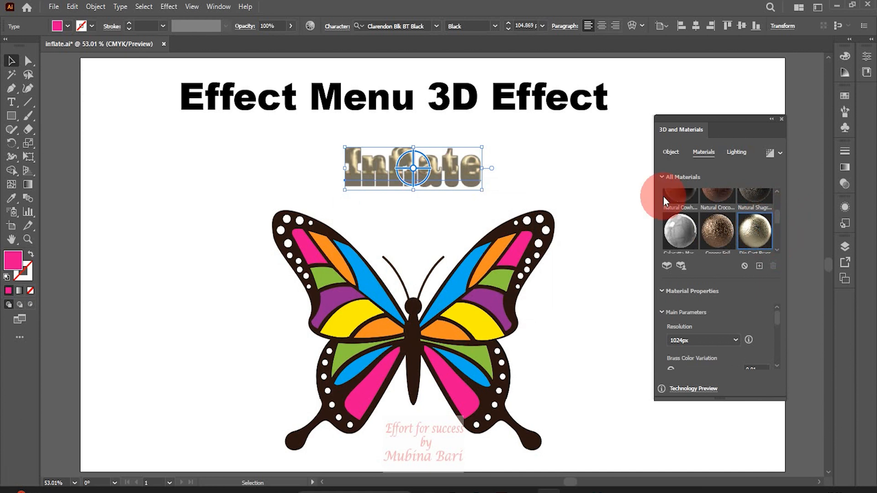
drag(775, 215, 774, 220)
click(756, 221)
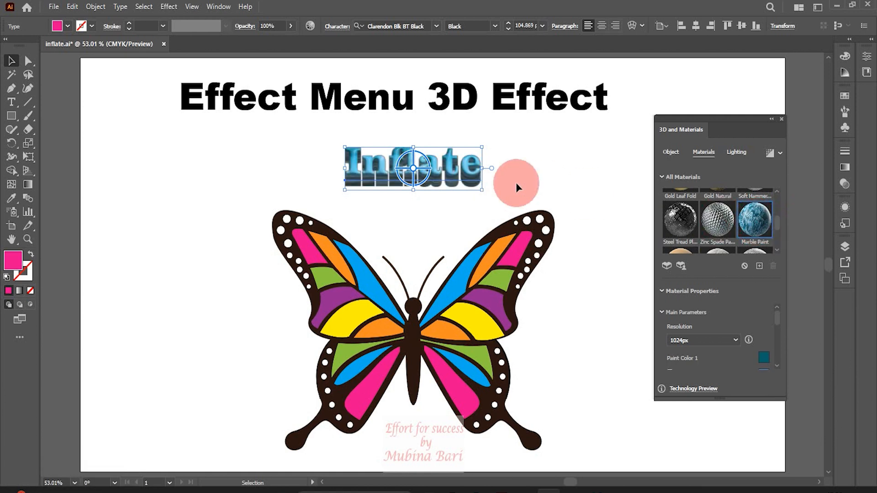
- Set the inflated text's lighting to 96% intensity, 59° height and 64% softness
click(734, 154)
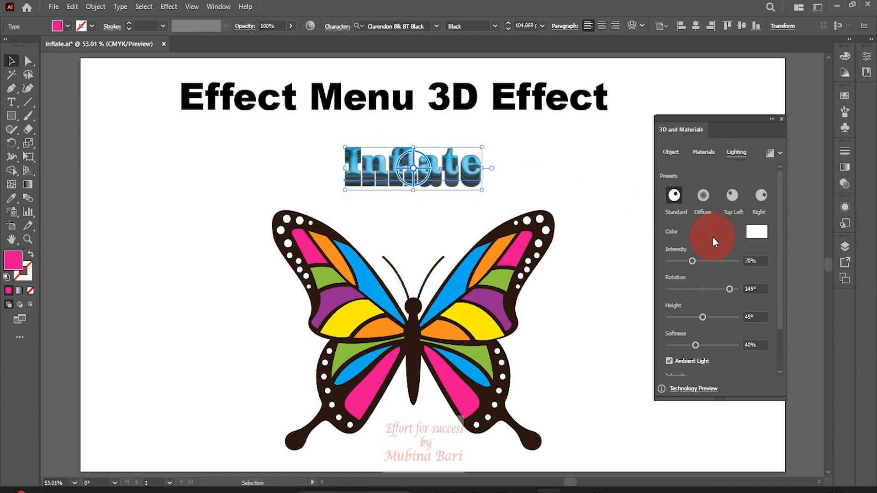
click(702, 261)
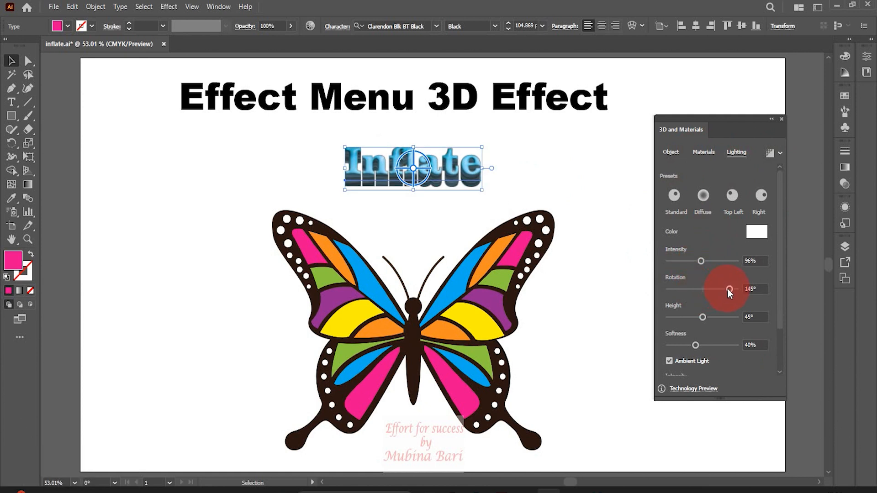
click(714, 317)
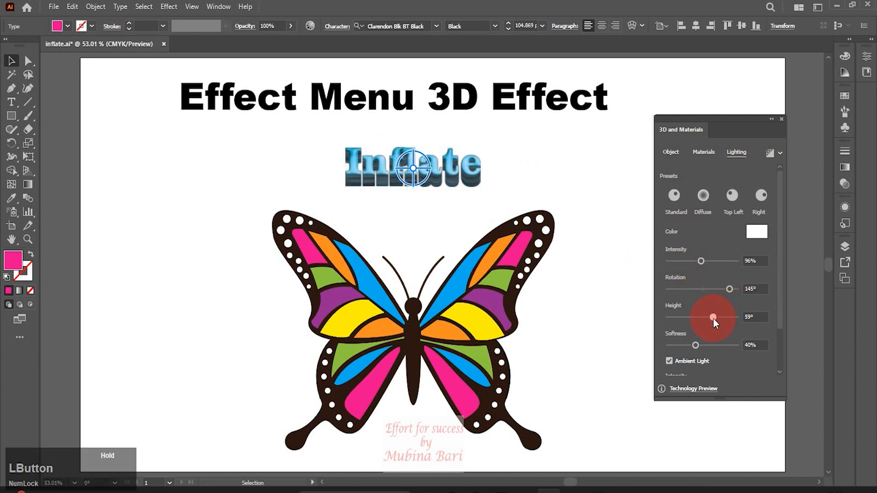
click(712, 346)
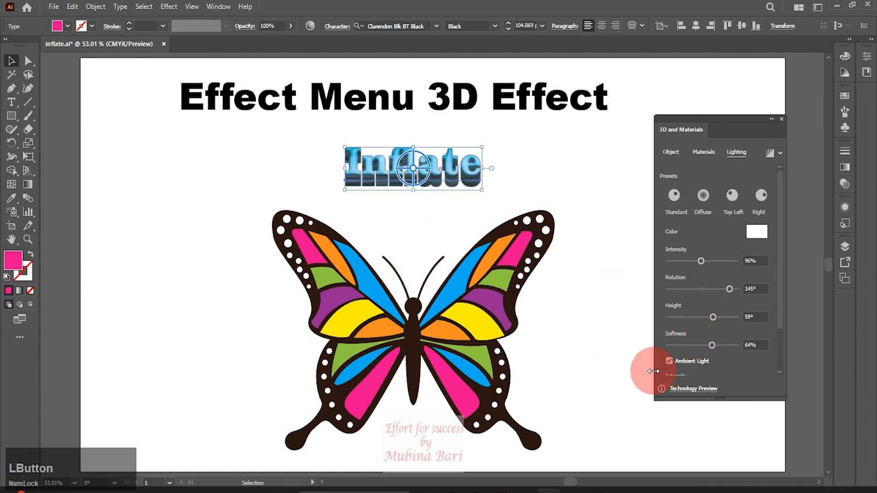
drag(780, 319, 781, 355)
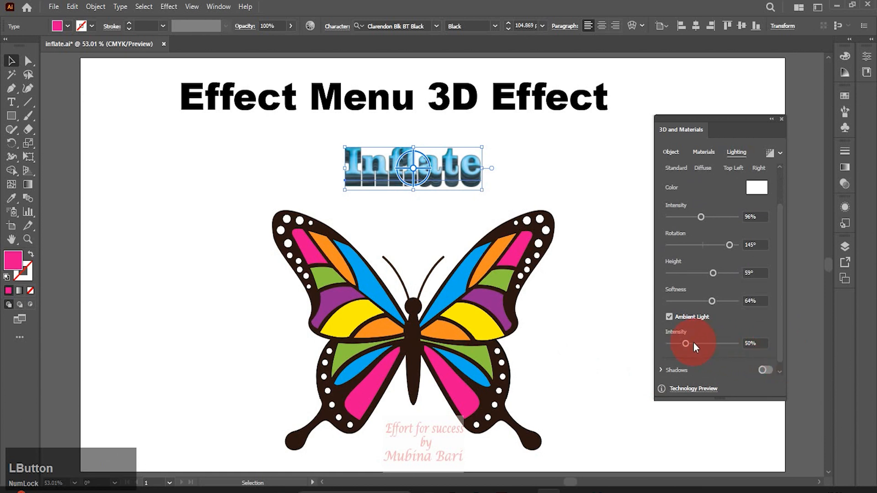
- Set the ambient light intensity of the inflated text to 49%, and render its 3D effect
click(694, 344)
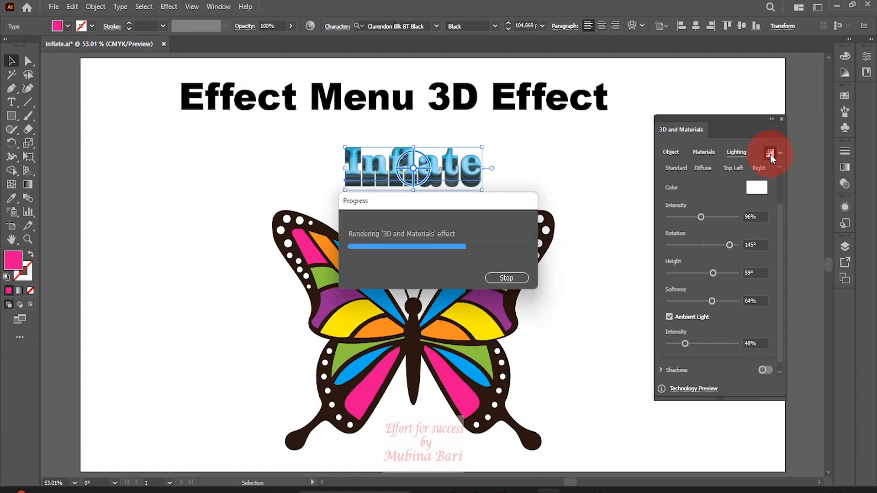
click(570, 186)
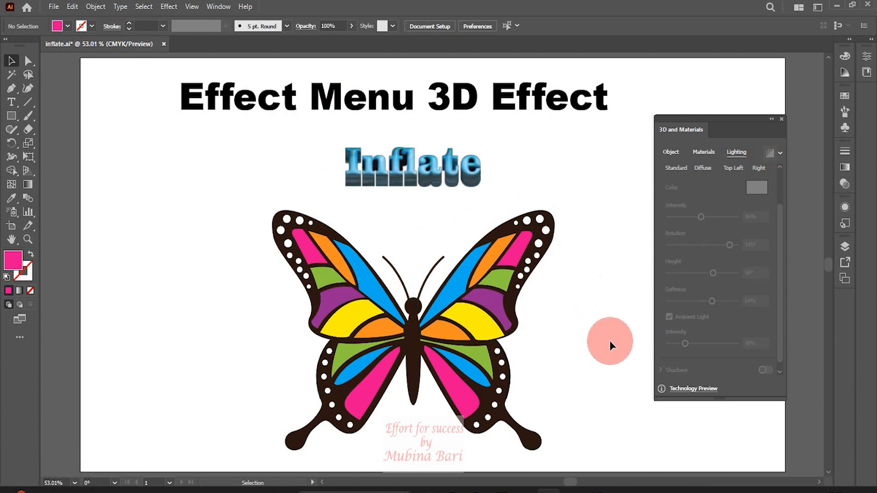
click(231, 216)
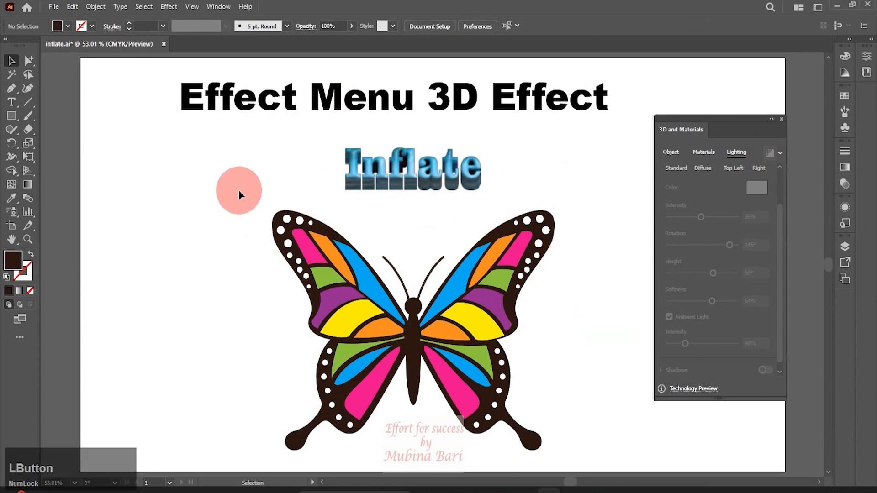
- Group all the butterfly artwork into one object and apply the Inflate 3D type to it
drag(246, 209, 569, 455)
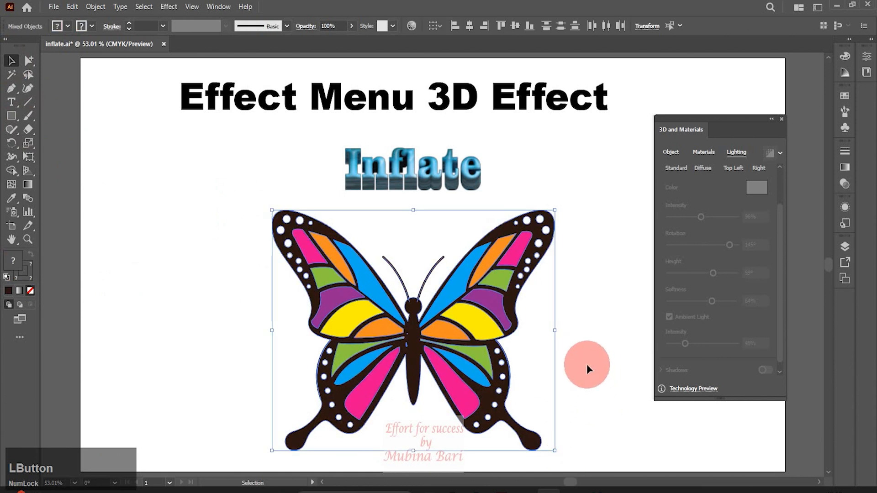
key(ctrl)
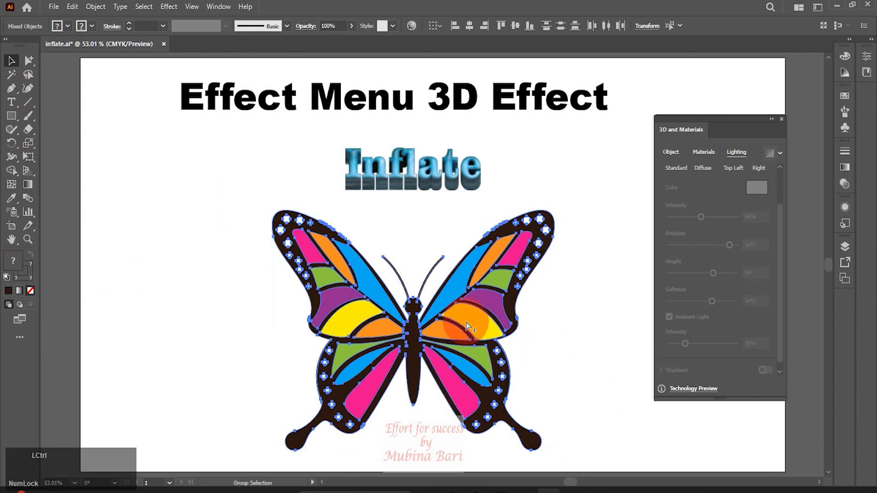
ctrl+click(467, 326)
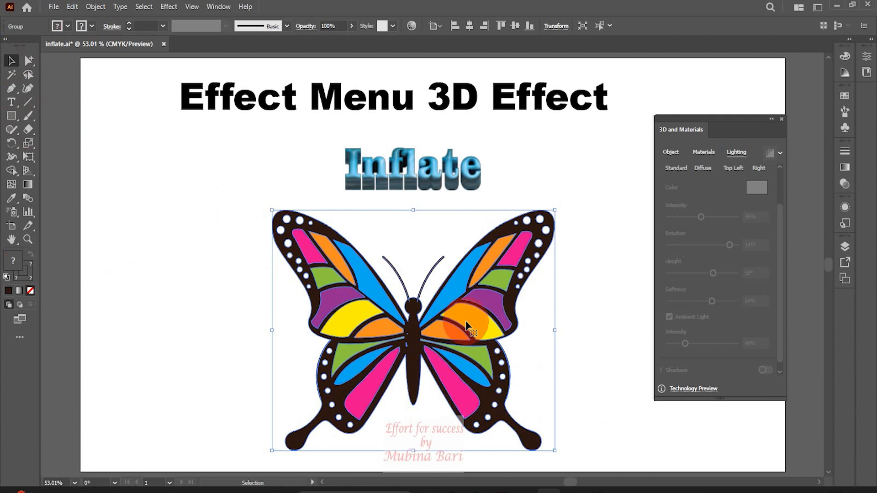
click(763, 189)
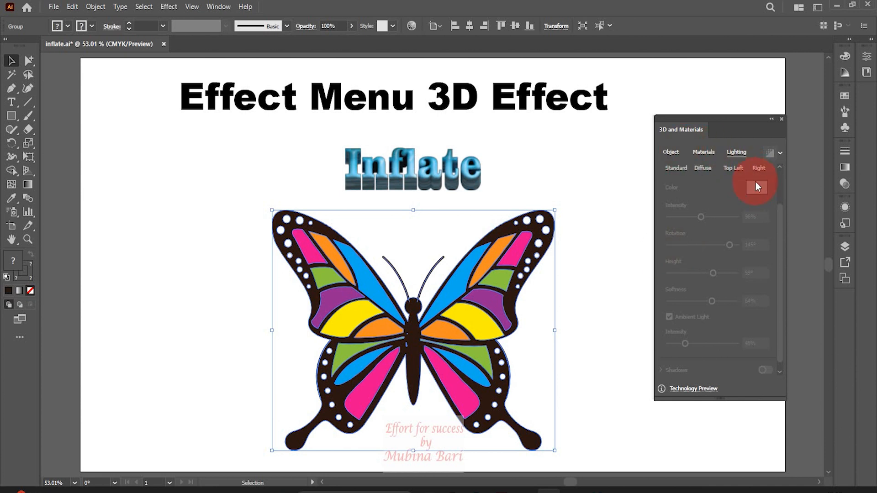
click(671, 152)
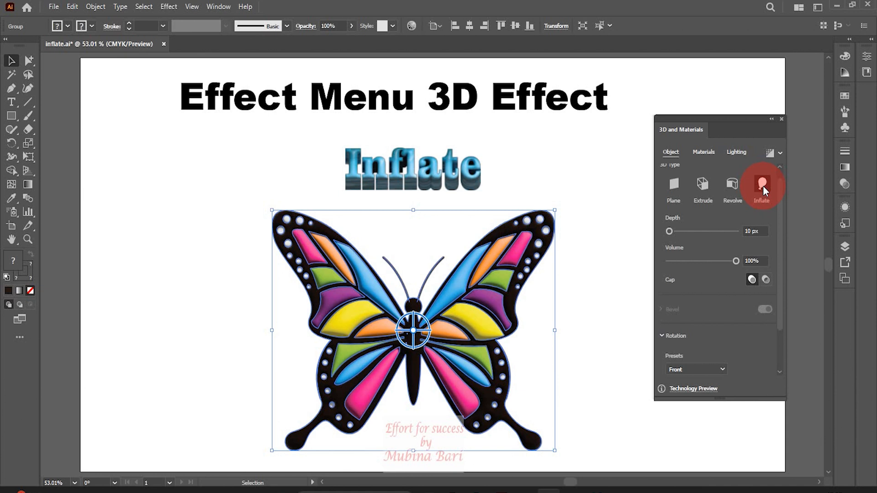
- Set the butterfly's material properties to 0.43 roughness and 0.15 metallic
click(704, 153)
drag(782, 331, 774, 384)
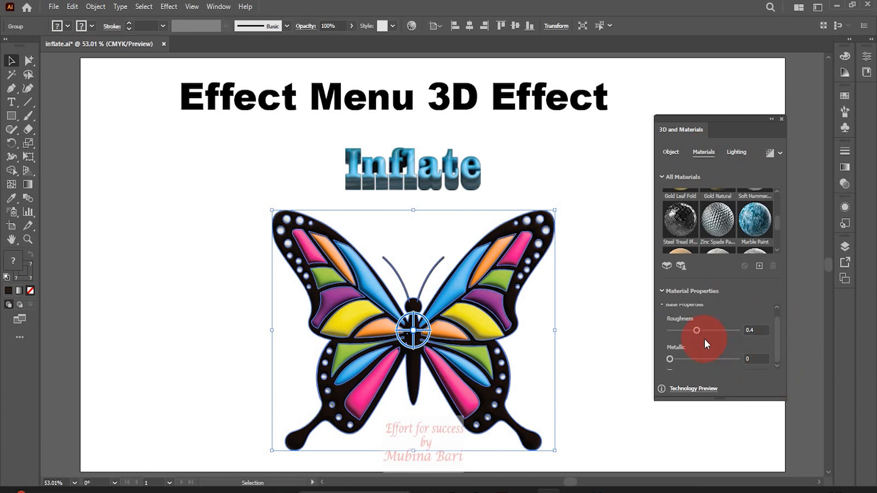
click(754, 330)
text(3)
key(Tab)
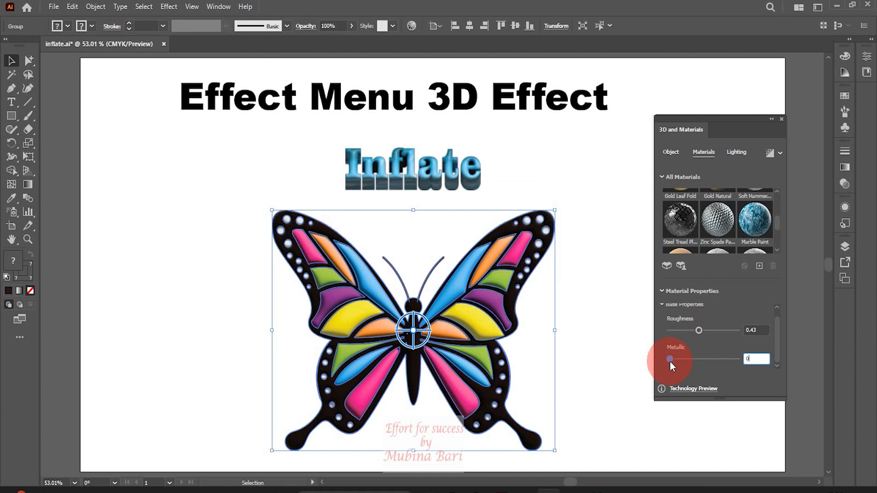
drag(671, 360, 680, 360)
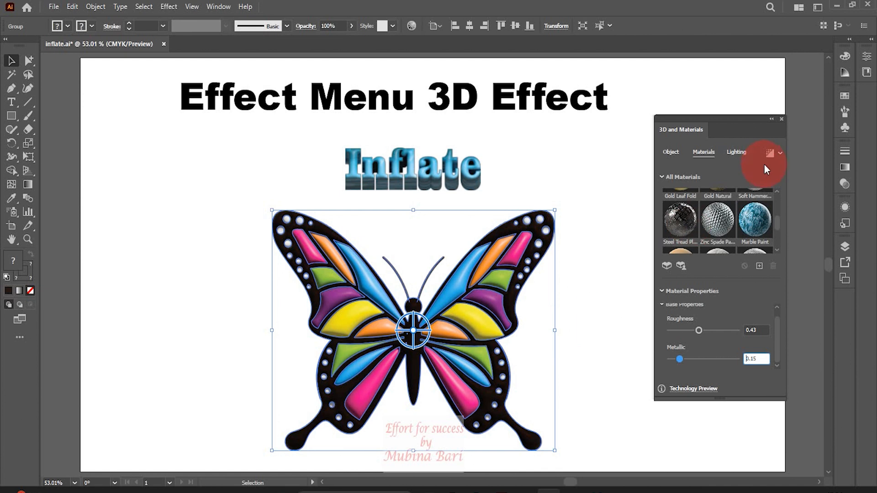
- Set the butterfly's lighting to 88% intensity and 85% softness, with 76% ambient light intensity
click(735, 152)
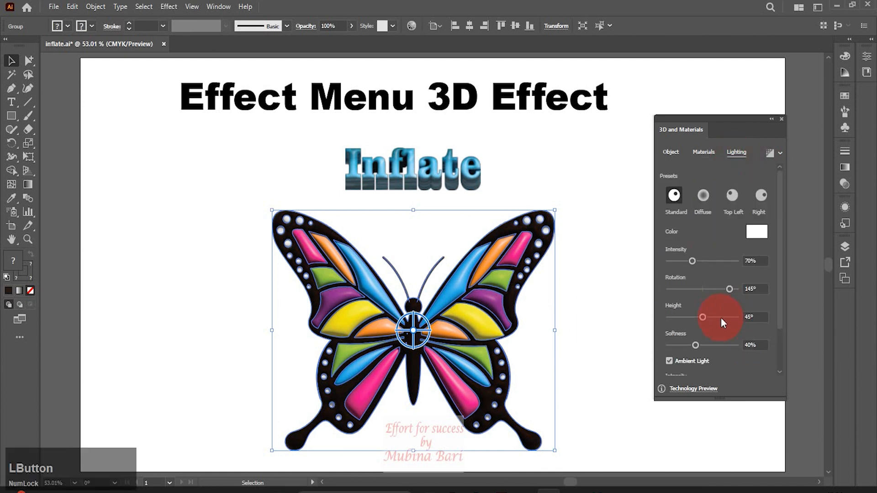
drag(694, 262, 698, 260)
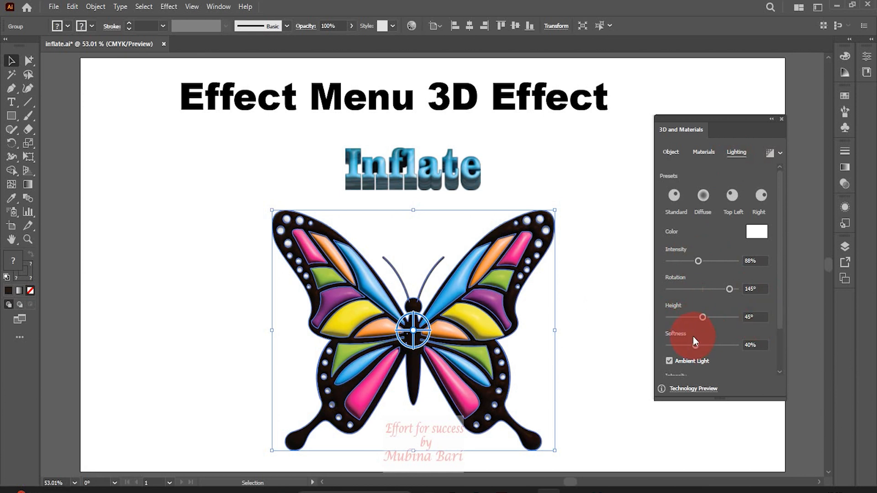
drag(694, 346, 697, 345)
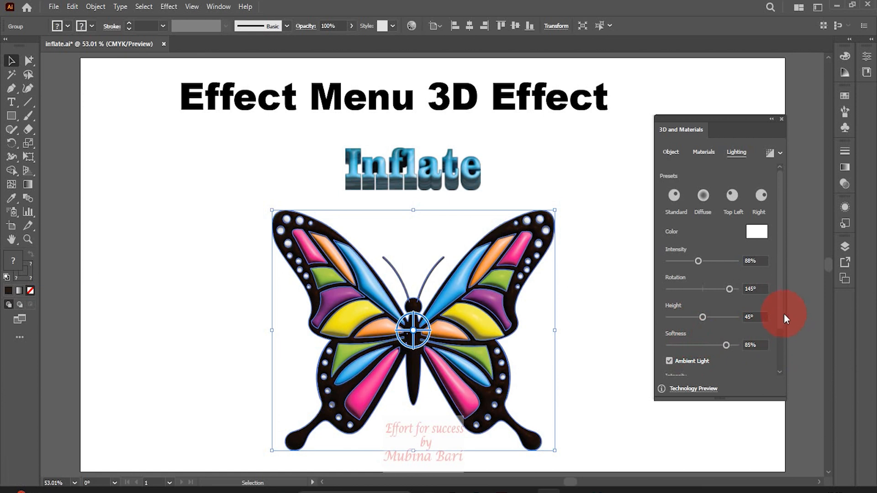
drag(780, 319, 780, 370)
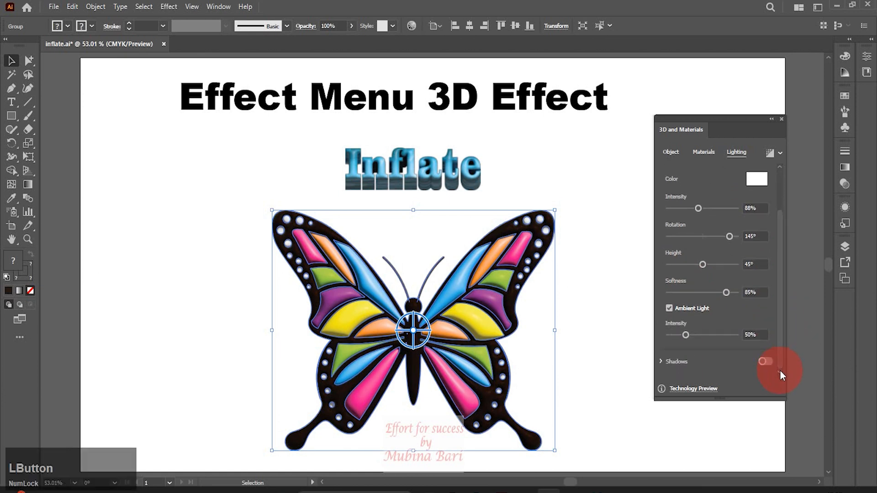
click(694, 334)
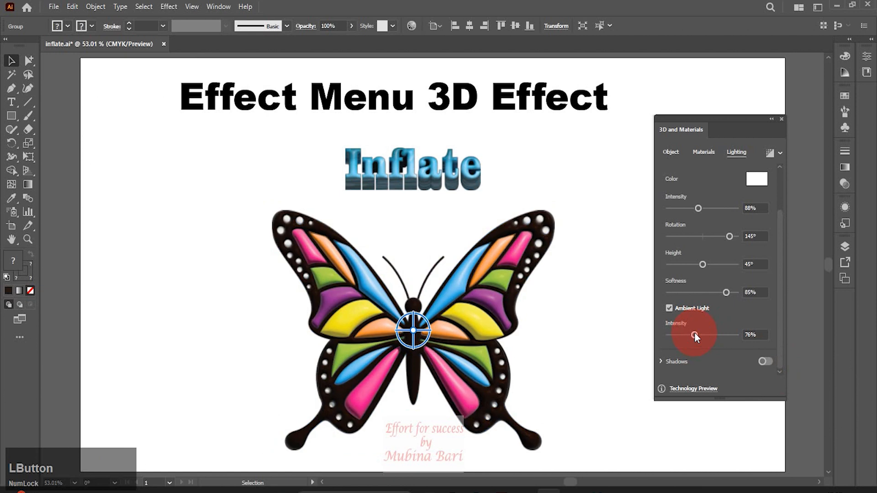
- Turn on shadows for the inflated butterfly and render its 3D effect
click(761, 363)
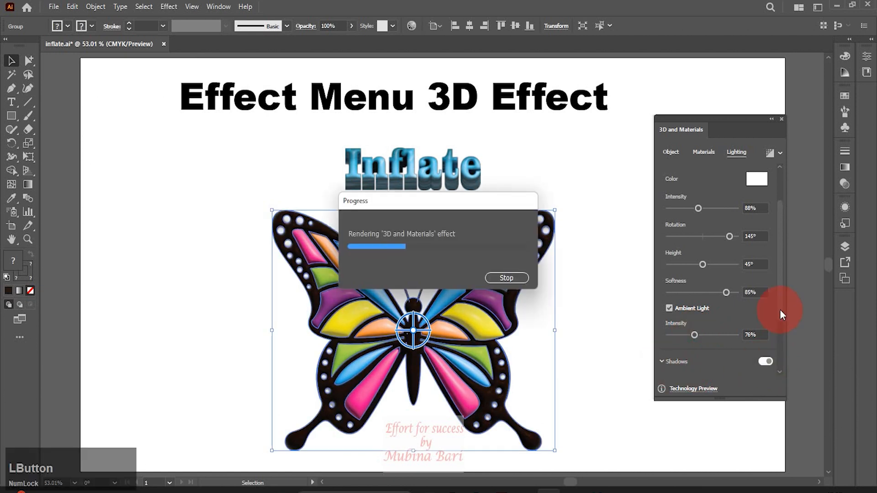
click(661, 361)
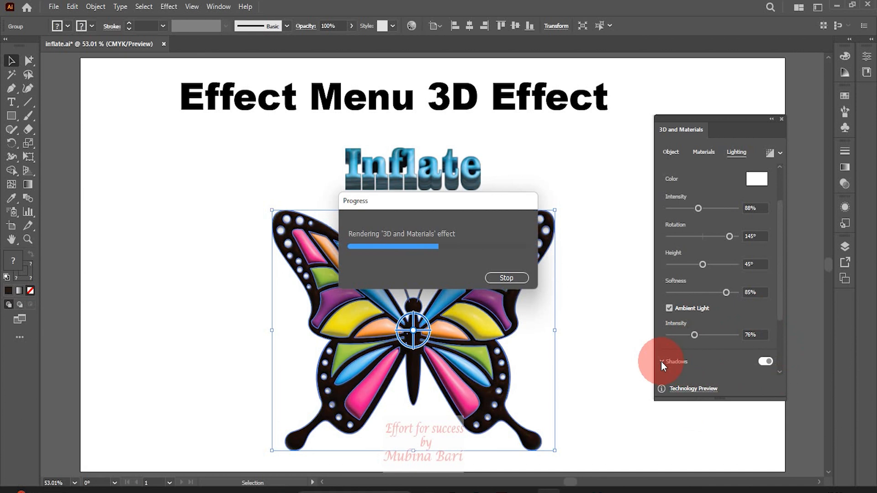
click(767, 362)
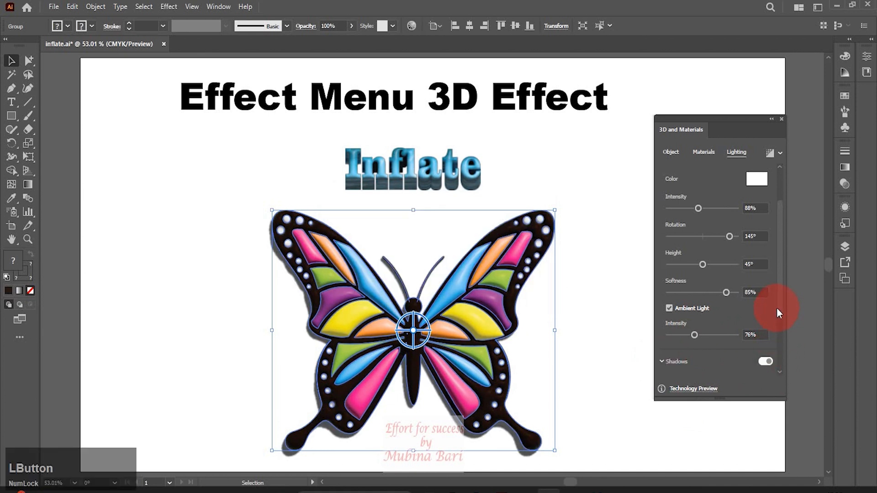
drag(779, 307, 778, 356)
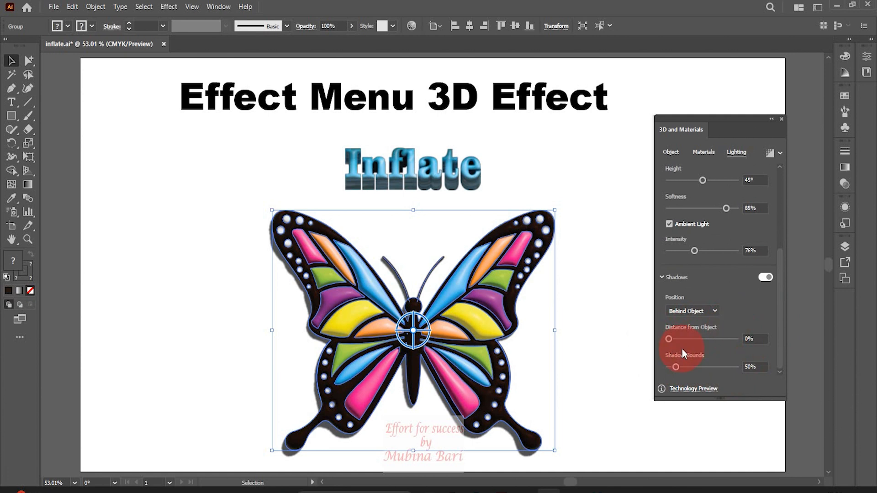
click(769, 156)
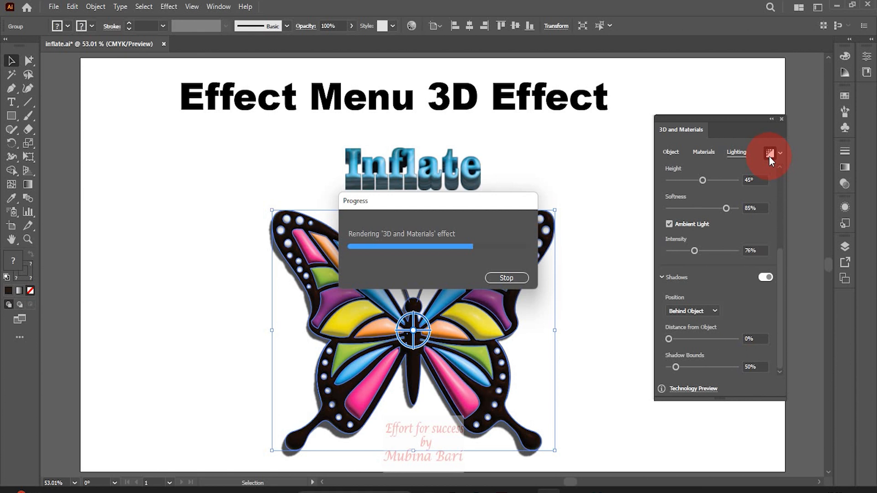
click(447, 212)
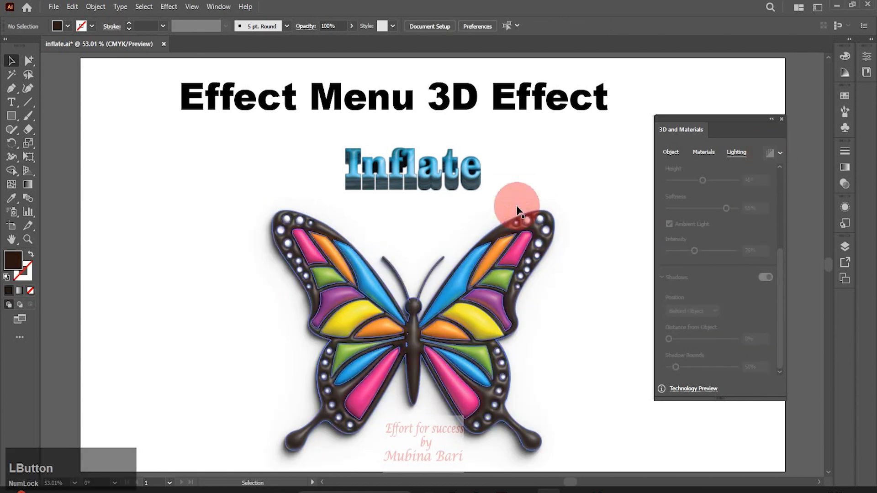